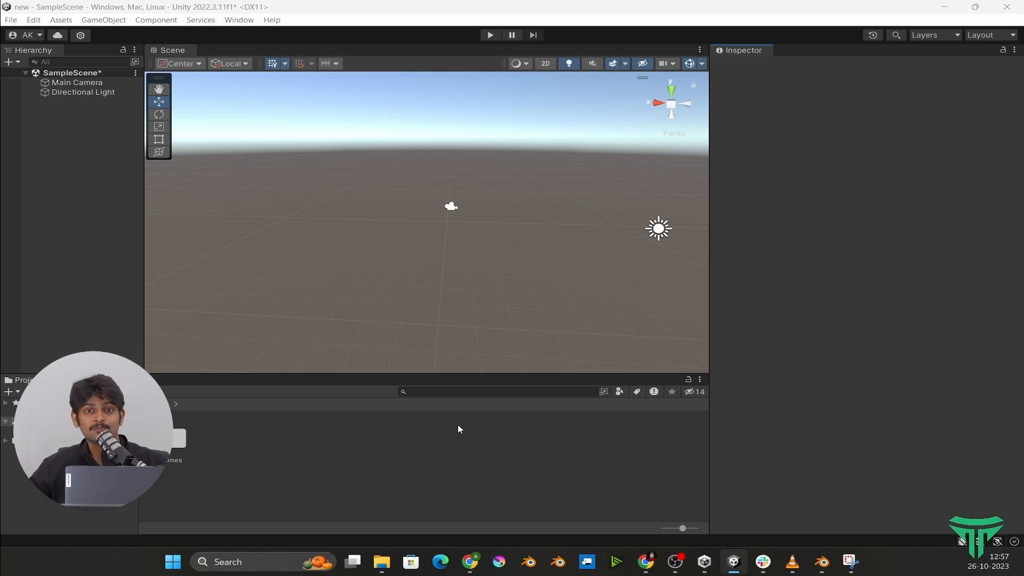
# - Import the TEASURE.fbx model from the Desktop into the project's Assets folder and inspect its preview
pyautogui.rightClick(411, 459)
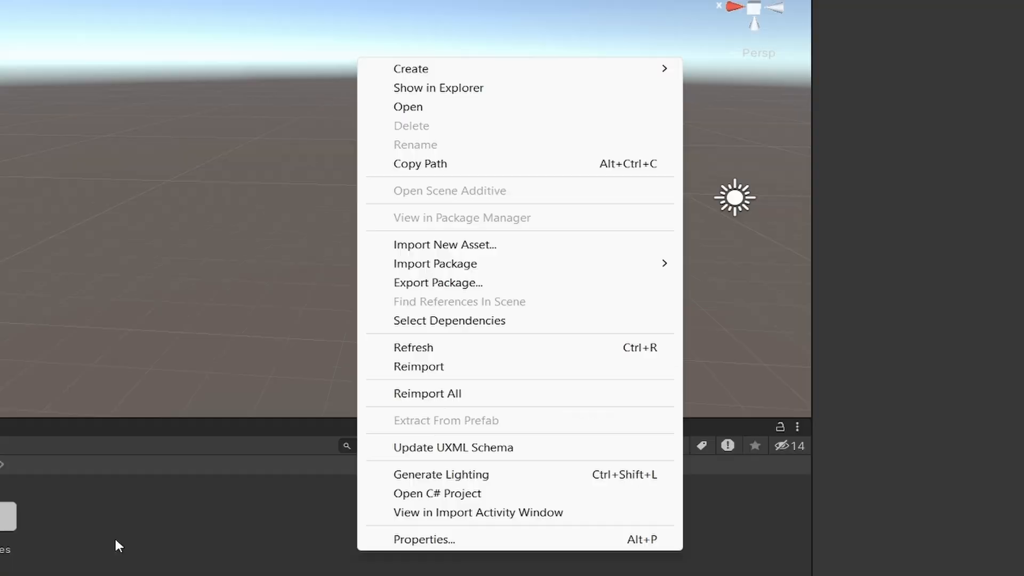
pyautogui.click(251, 453)
pyautogui.rightClick(263, 461)
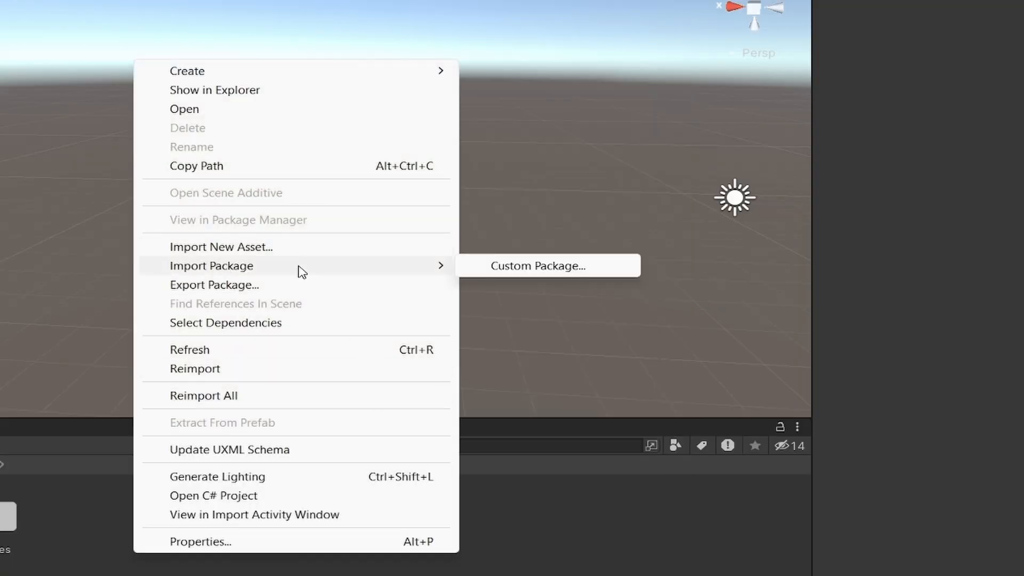
pyautogui.click(265, 247)
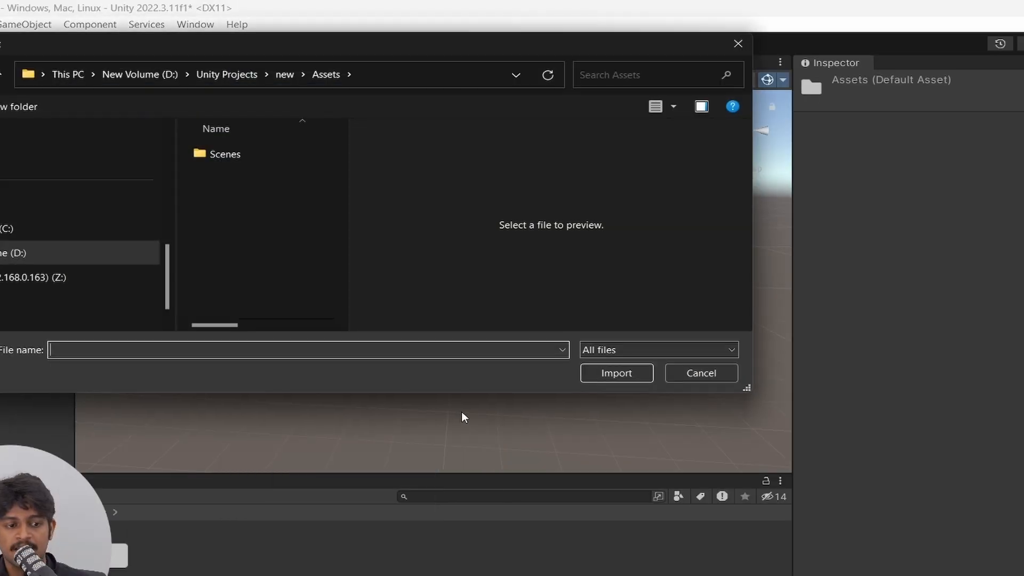
pyautogui.scroll(5, 57, 250)
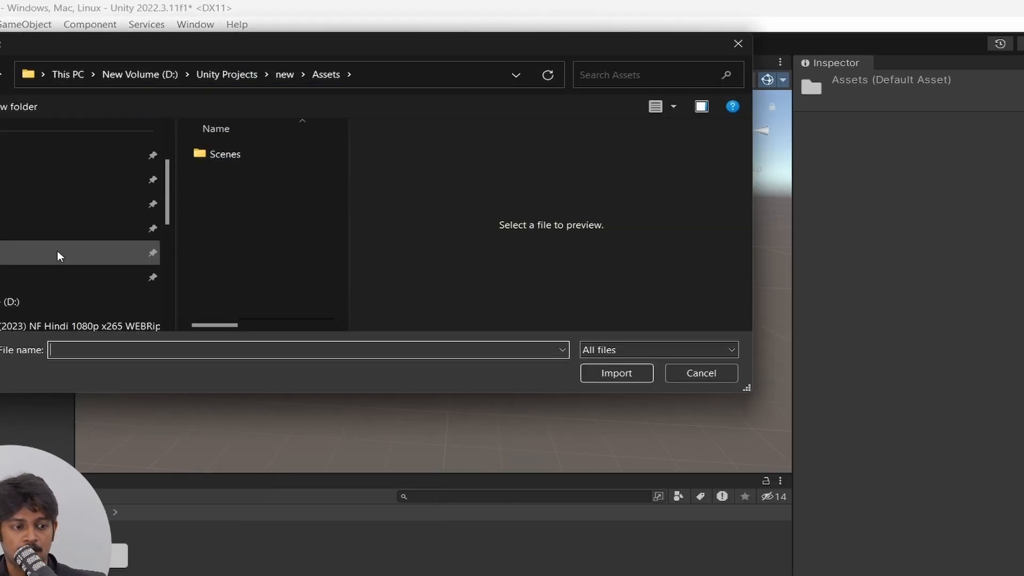
pyautogui.click(22, 235)
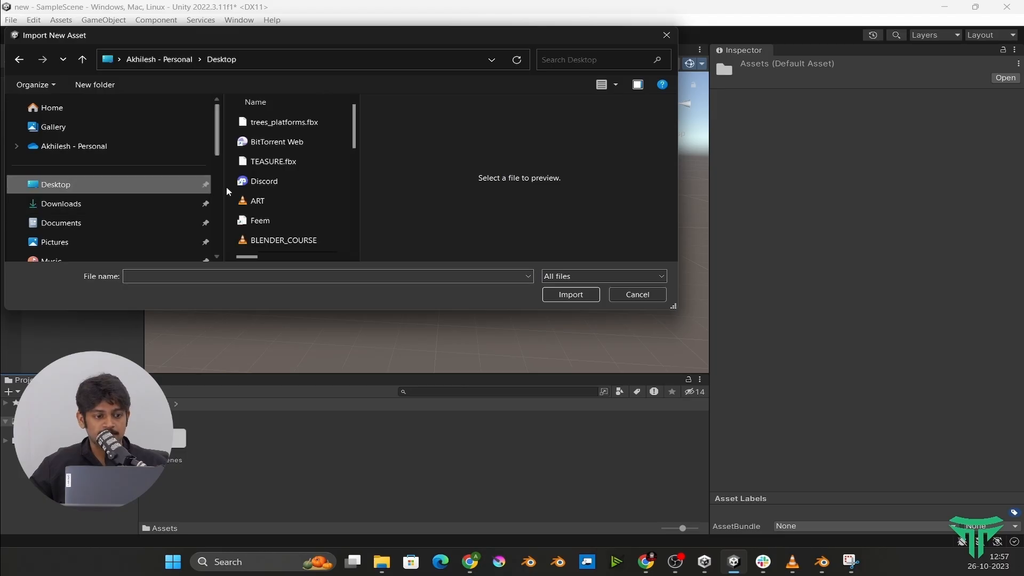
pyautogui.click(274, 162)
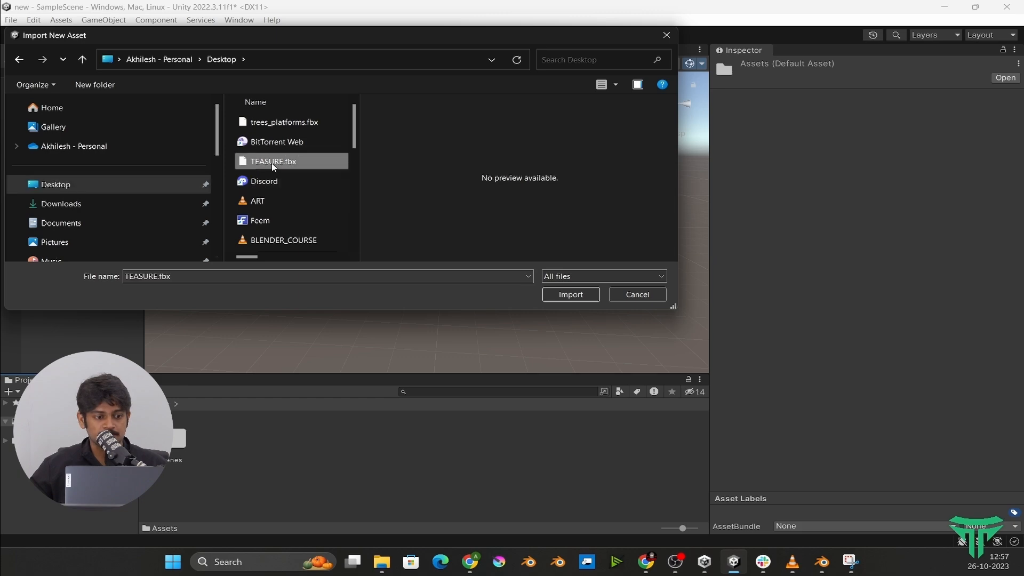
pyautogui.click(577, 297)
pyautogui.moveTo(778, 389); pyautogui.dragTo(874, 379)
pyautogui.moveTo(800, 324); pyautogui.dragTo(877, 367)
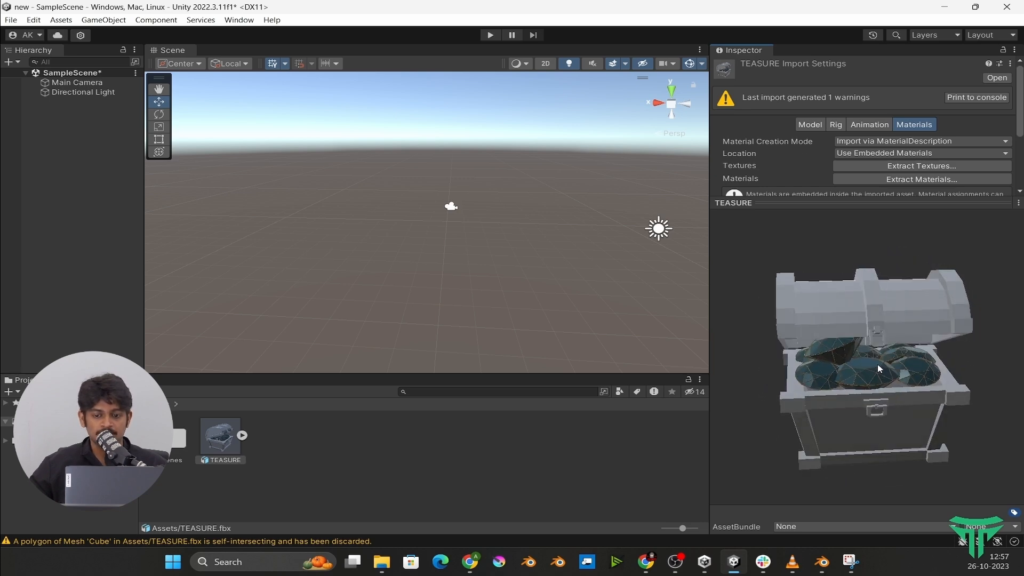
pyautogui.moveTo(822, 202); pyautogui.dragTo(811, 327)
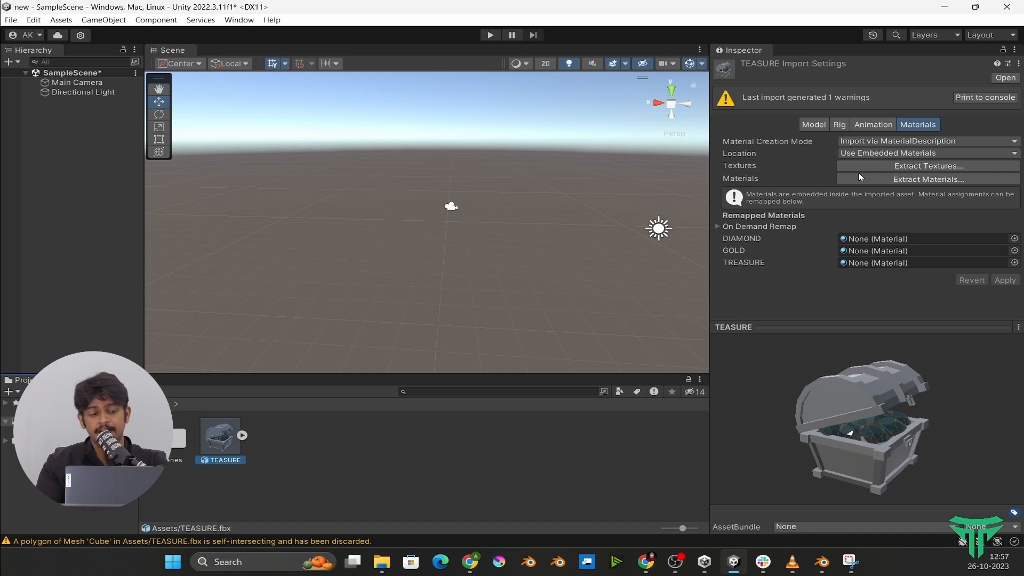
pyautogui.moveTo(938, 416); pyautogui.dragTo(894, 442)
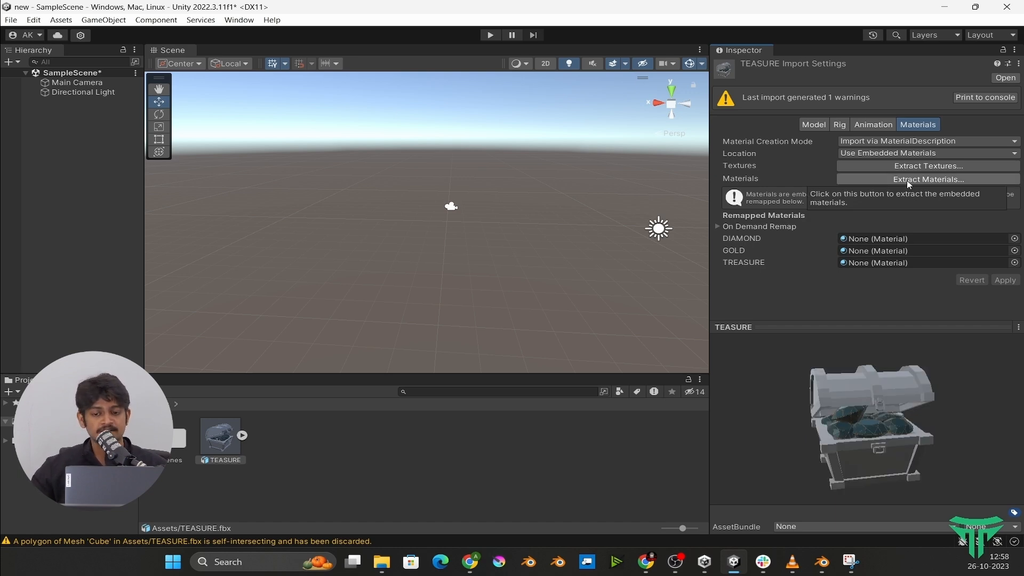
# - Create two folders named materials and textures in the Assets folder
pyautogui.rightClick(363, 482)
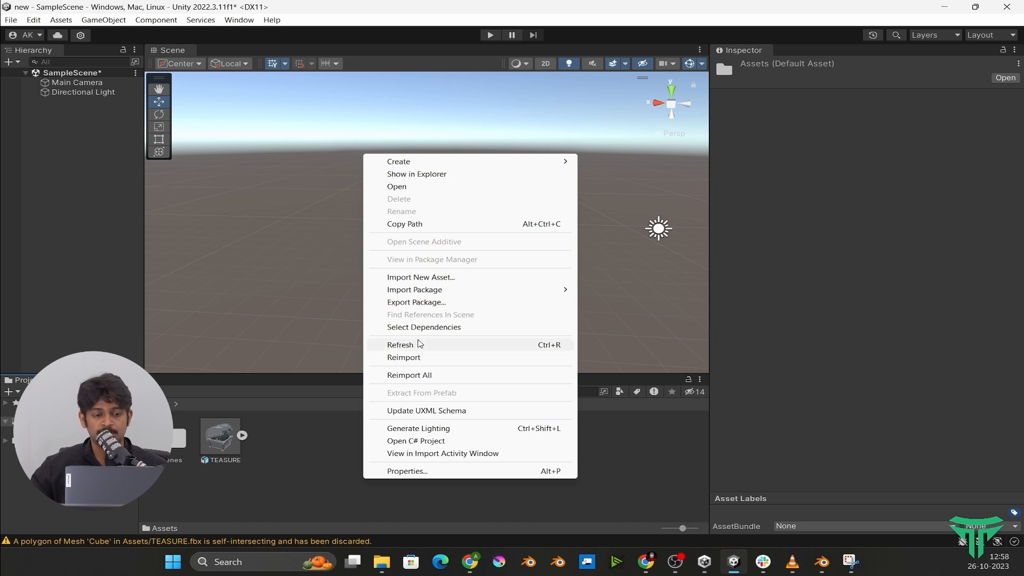
pyautogui.moveTo(533, 161)
pyautogui.click(586, 30)
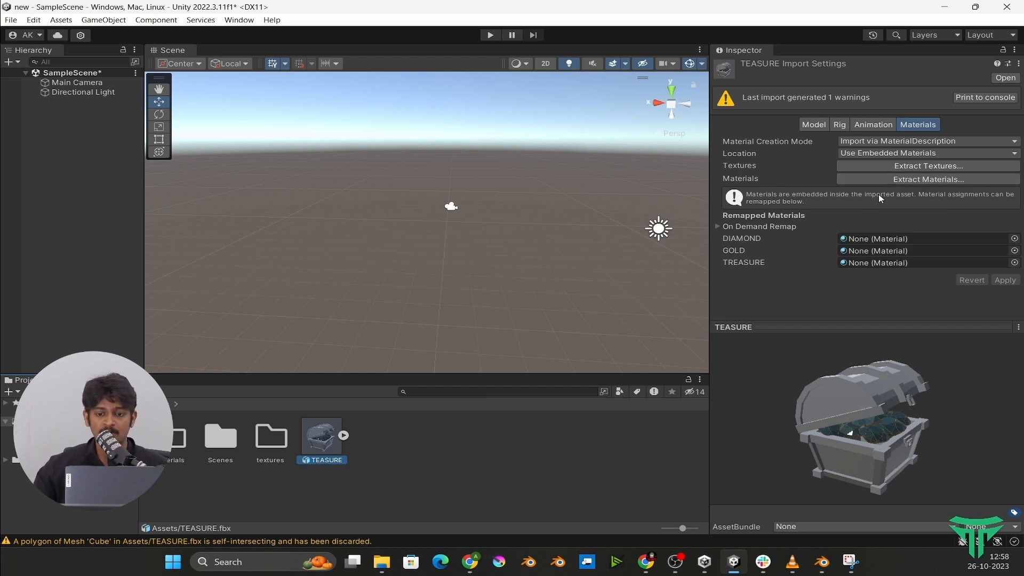
# - Extract the TEASURE model's textures into the textures folder and fix the import setting of Stylized_Crate_002_normal.jpg as a normal map
pyautogui.click(882, 168)
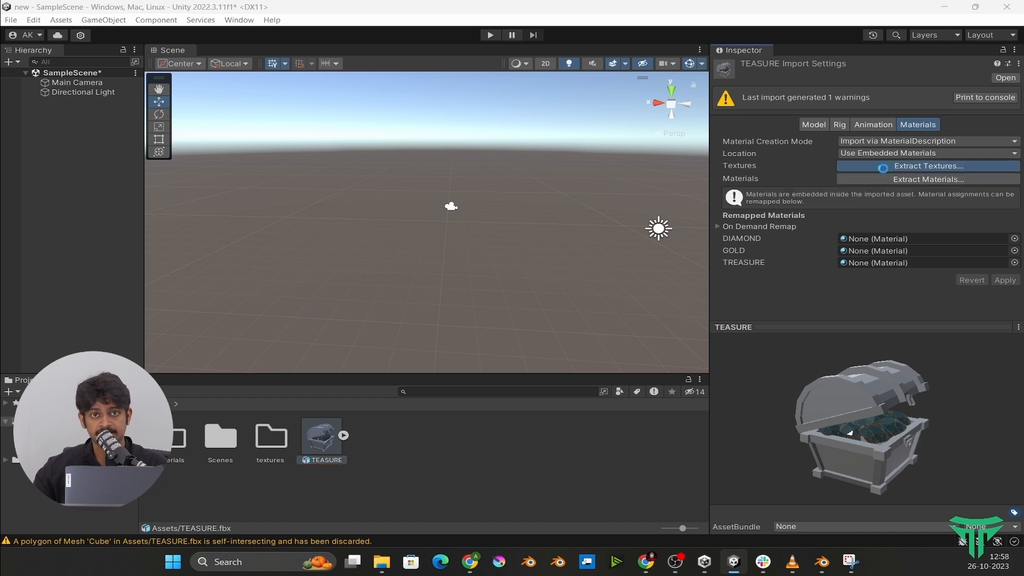
pyautogui.click(435, 165)
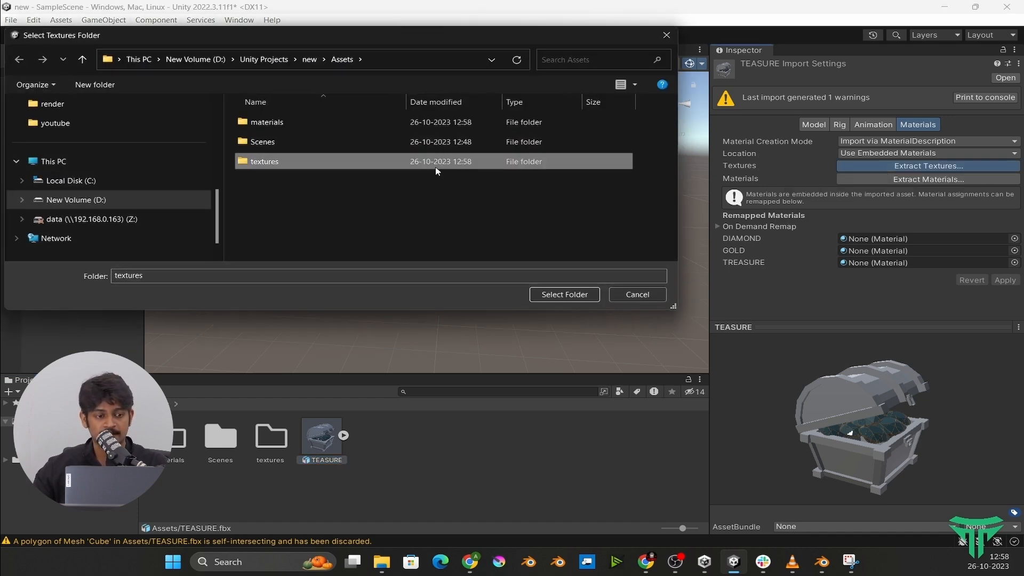
pyautogui.doubleClick(436, 168)
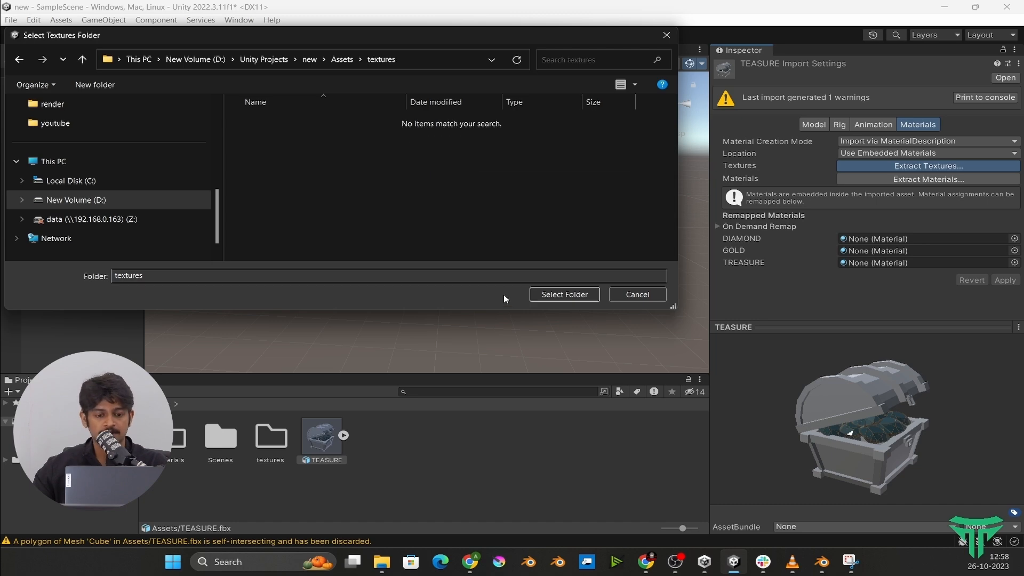
pyautogui.click(536, 294)
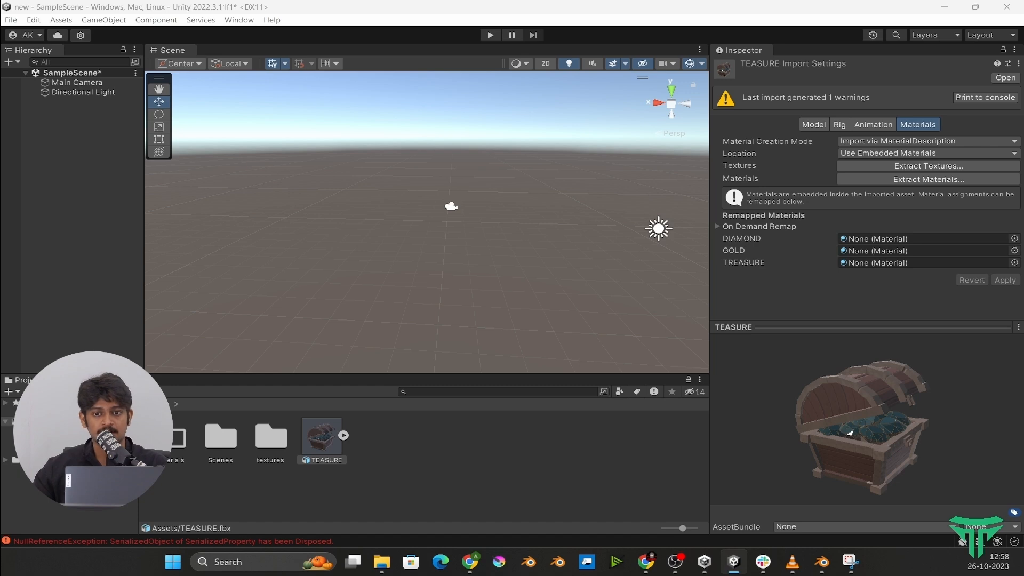
pyautogui.moveTo(885, 306); pyautogui.dragTo(449, 146)
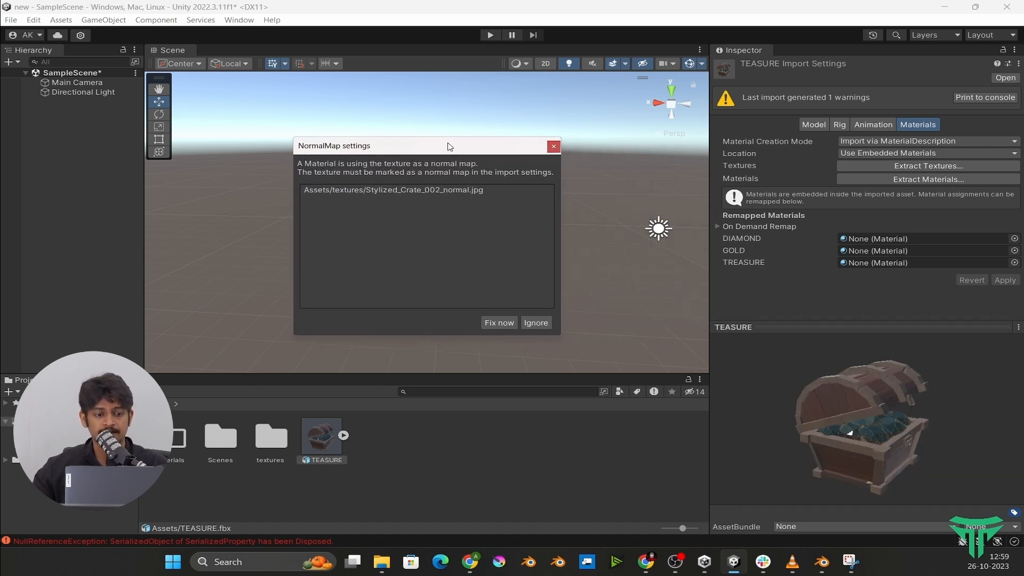
pyautogui.click(490, 321)
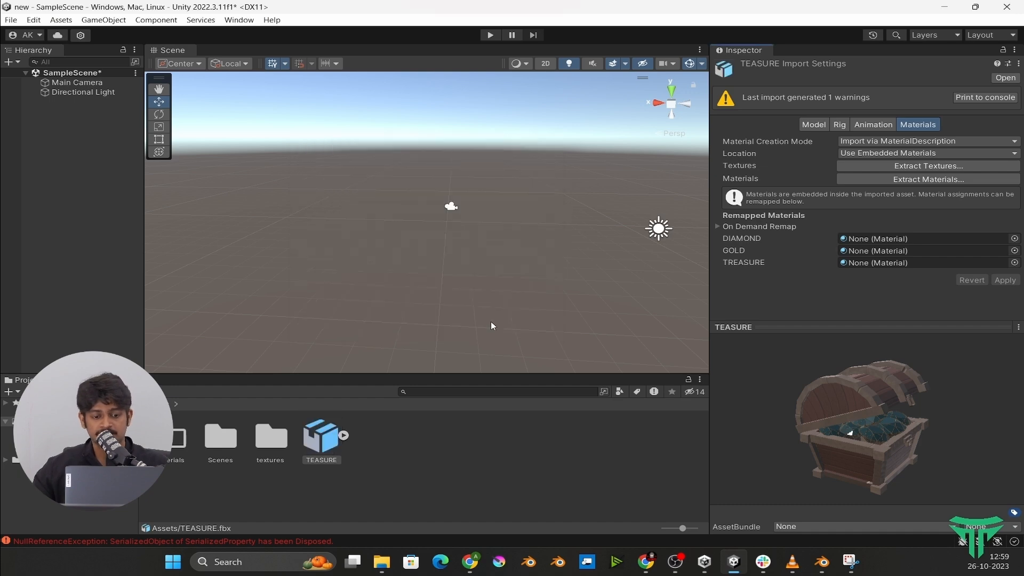
# - Extract the TEASURE model's embedded materials into the materials folder
pyautogui.click(959, 179)
pyautogui.doubleClick(445, 123)
pyautogui.press('Return')
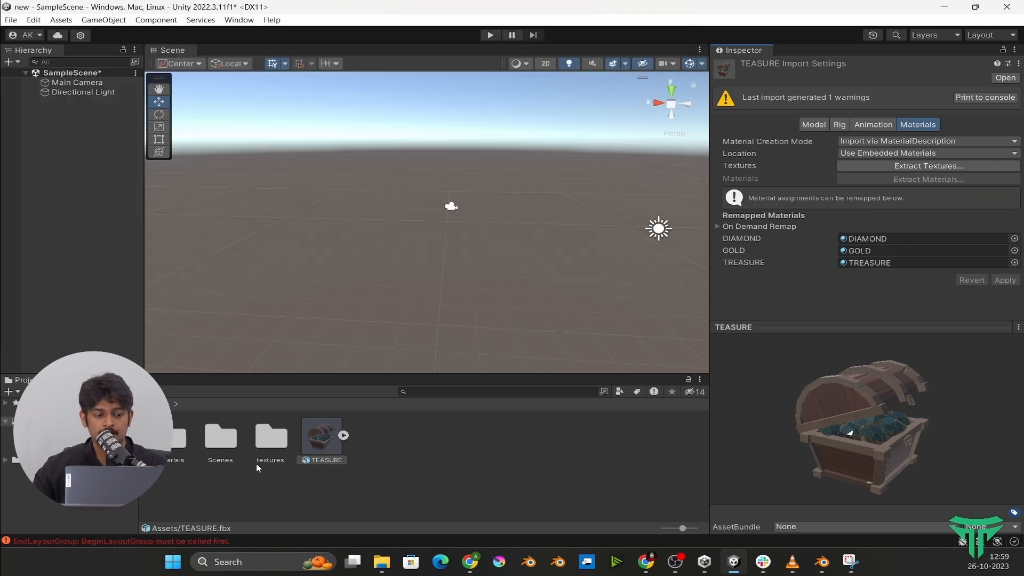
# - Examine the extracted DIAMOND, GOLD and TREASURE materials and locate the TREASURE material's normal map and albedo textures
pyautogui.doubleClick(176, 445)
pyautogui.click(183, 443)
pyautogui.click(220, 444)
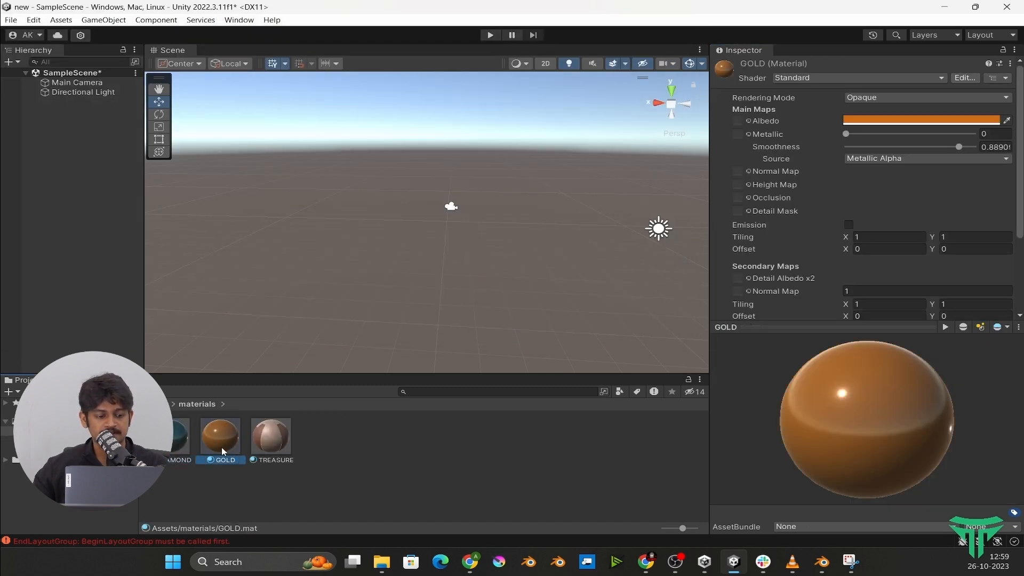
pyautogui.click(272, 449)
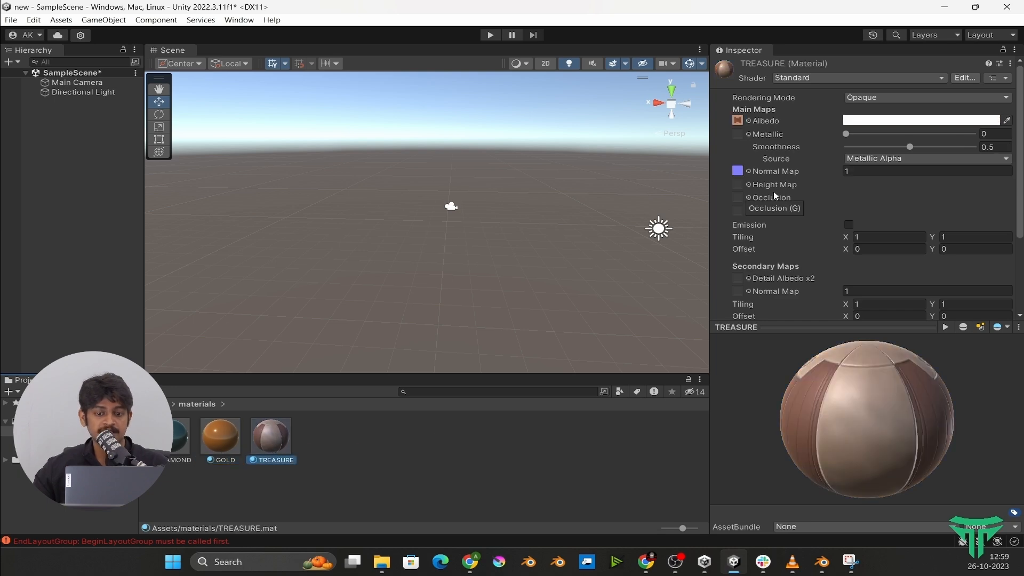
pyautogui.click(737, 172)
pyautogui.click(738, 121)
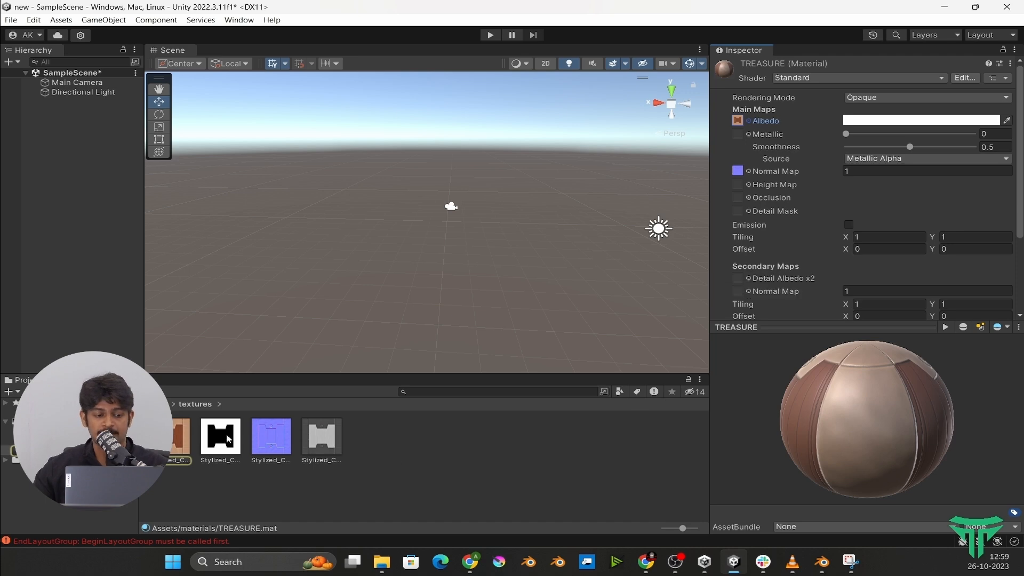
pyautogui.click(158, 404)
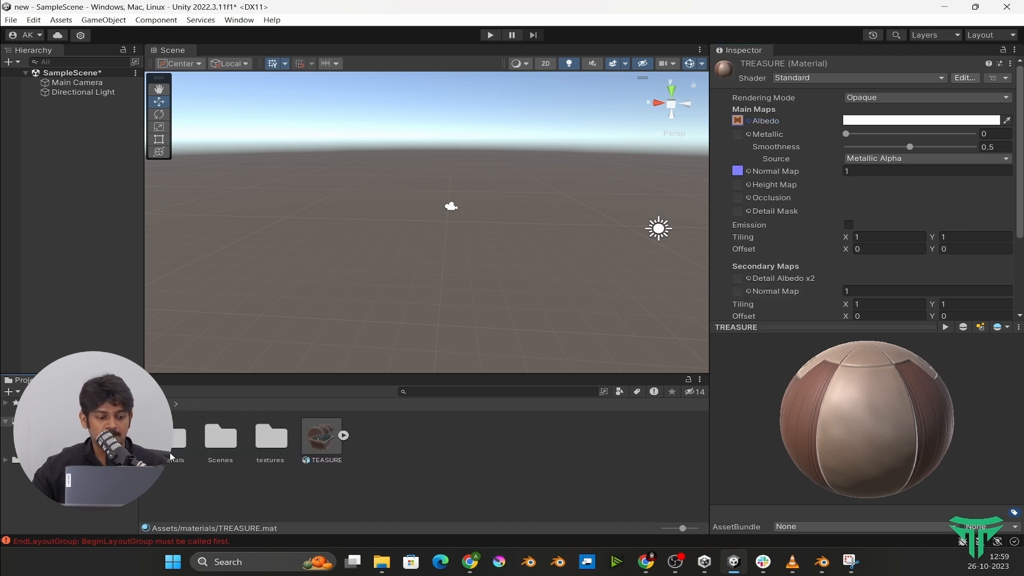
# - Add the TEASURE model to the SampleScene hierarchy
pyautogui.click(321, 458)
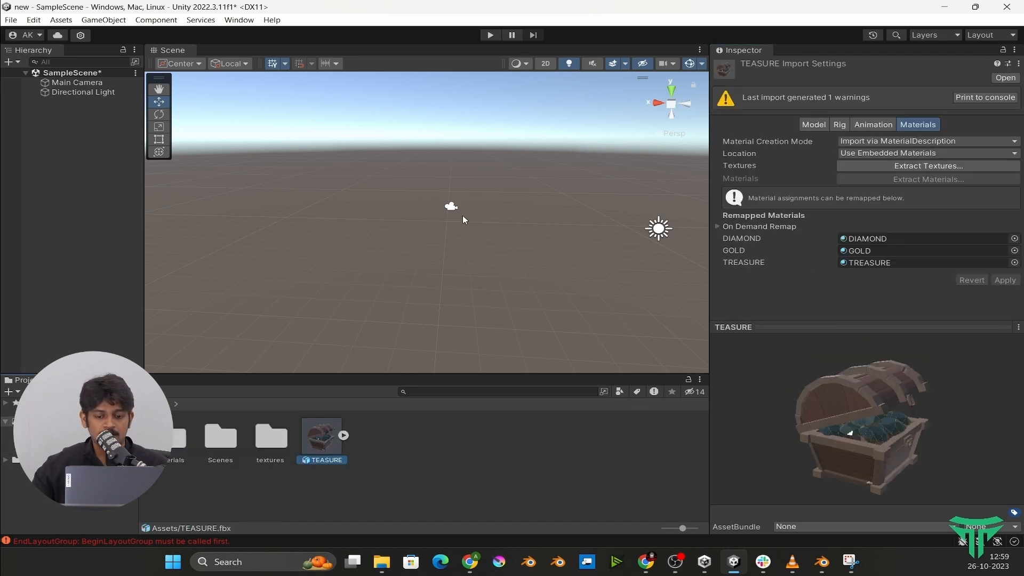
pyautogui.moveTo(321, 439); pyautogui.dragTo(112, 212)
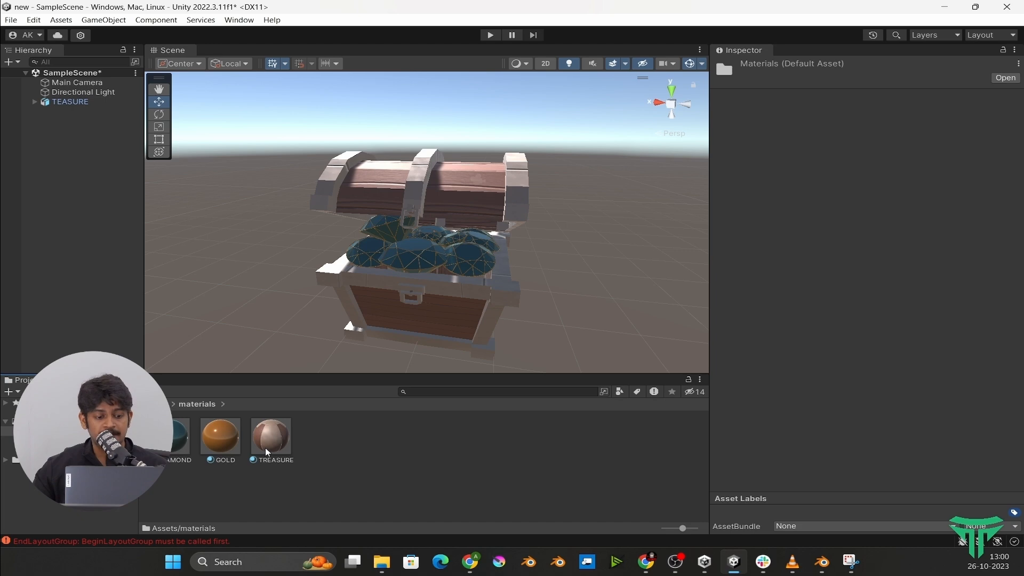
# - Try a normal map strength of 0 on the TREASURE material and check the chest up close
pyautogui.click(279, 435)
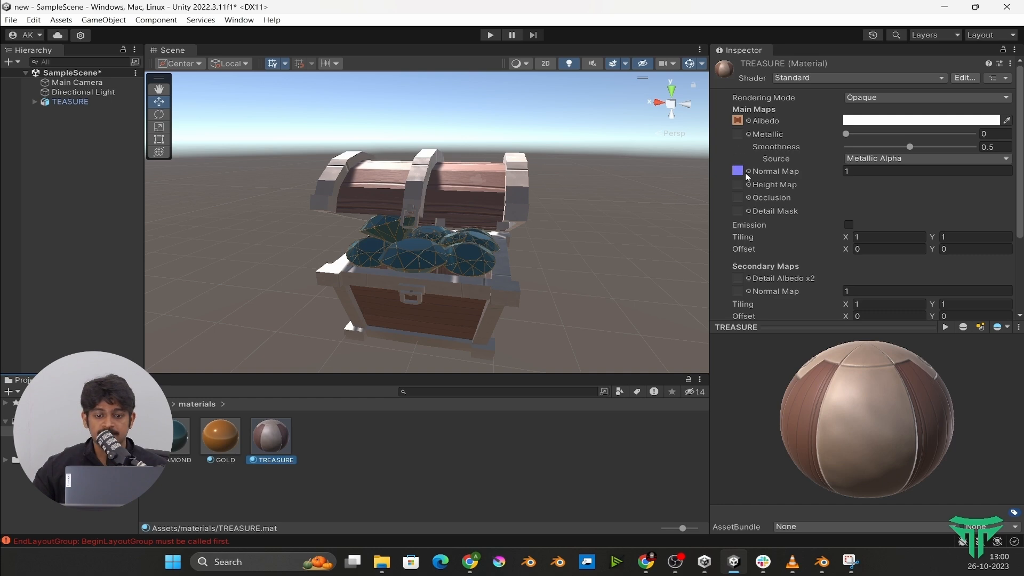
pyautogui.click(850, 171)
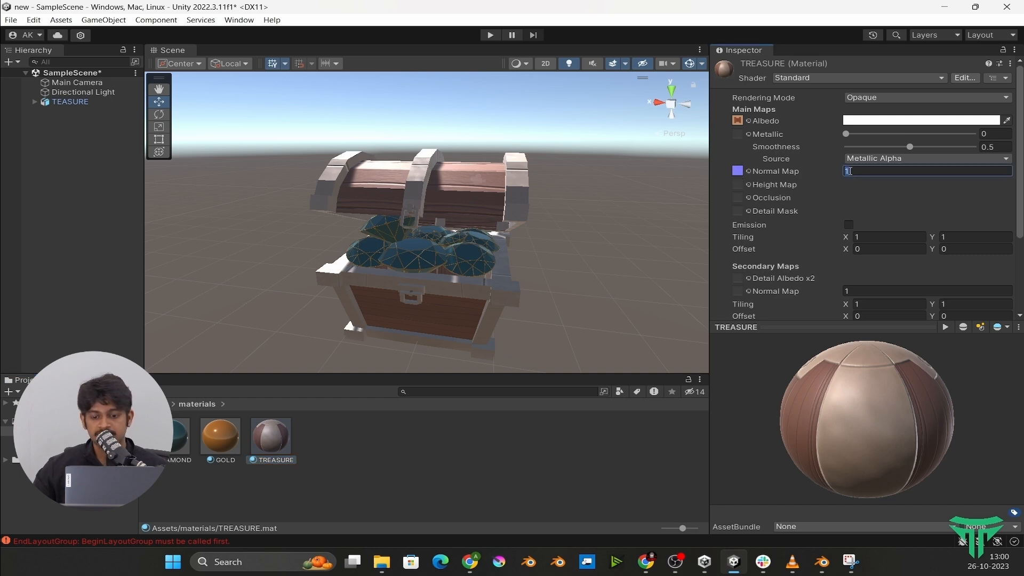
pyautogui.write('0')
pyautogui.scroll(3, 545, 141)
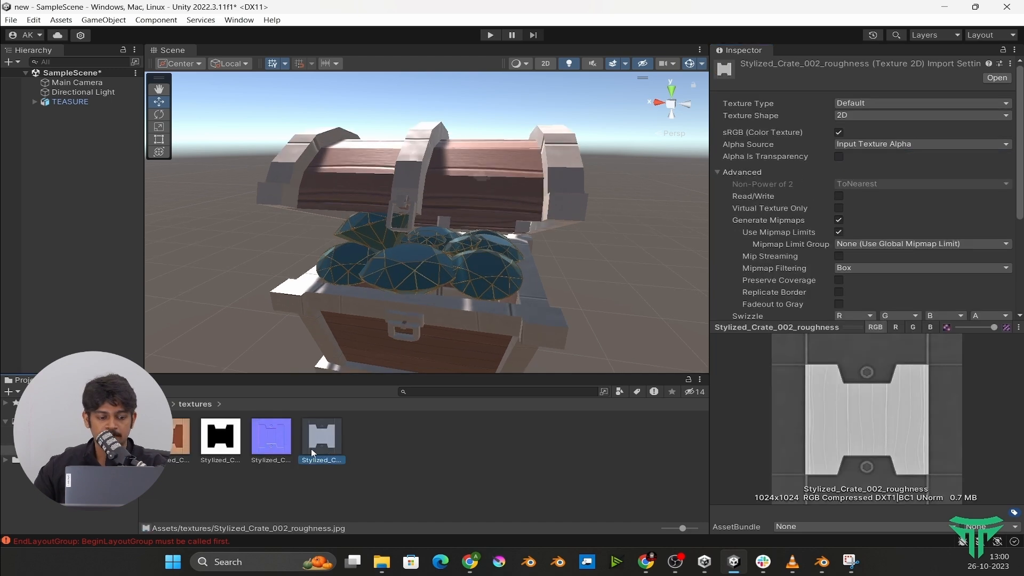
# - Review the normal, metallic and roughness textures and add the crate's occlusion texture from File Explorer to the textures folder
pyautogui.click(283, 444)
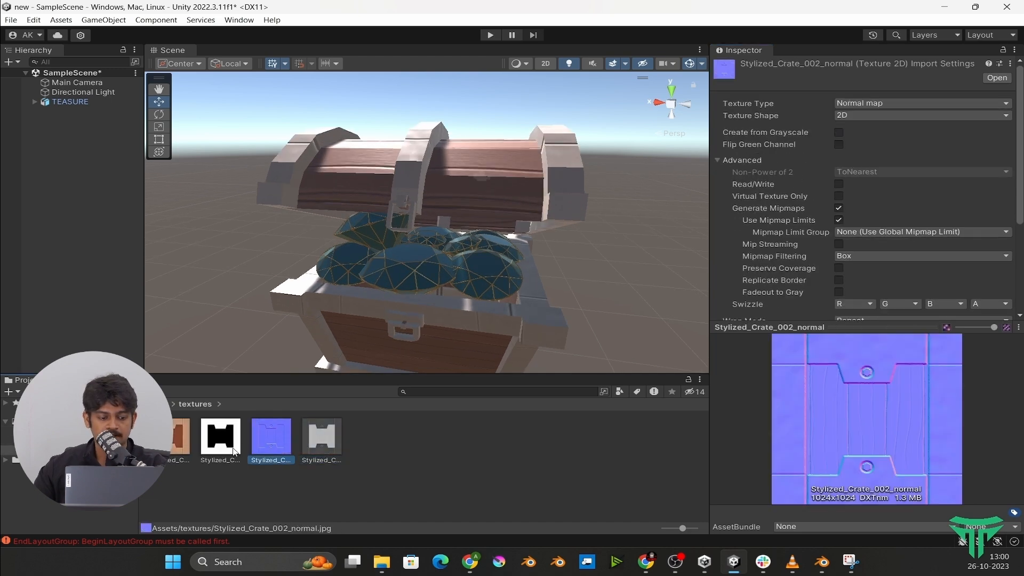
pyautogui.click(234, 451)
pyautogui.click(313, 442)
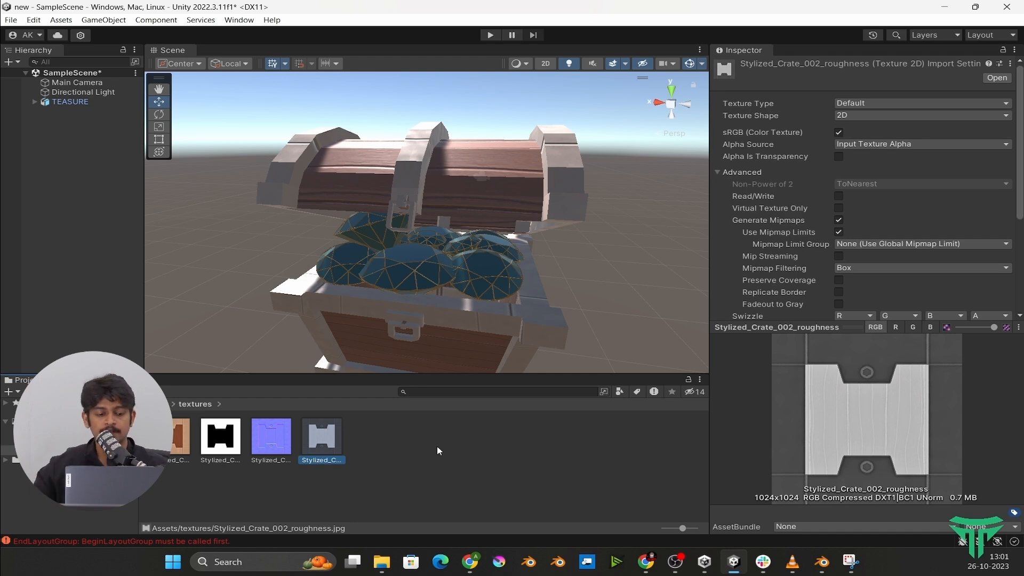
pyautogui.click(472, 470)
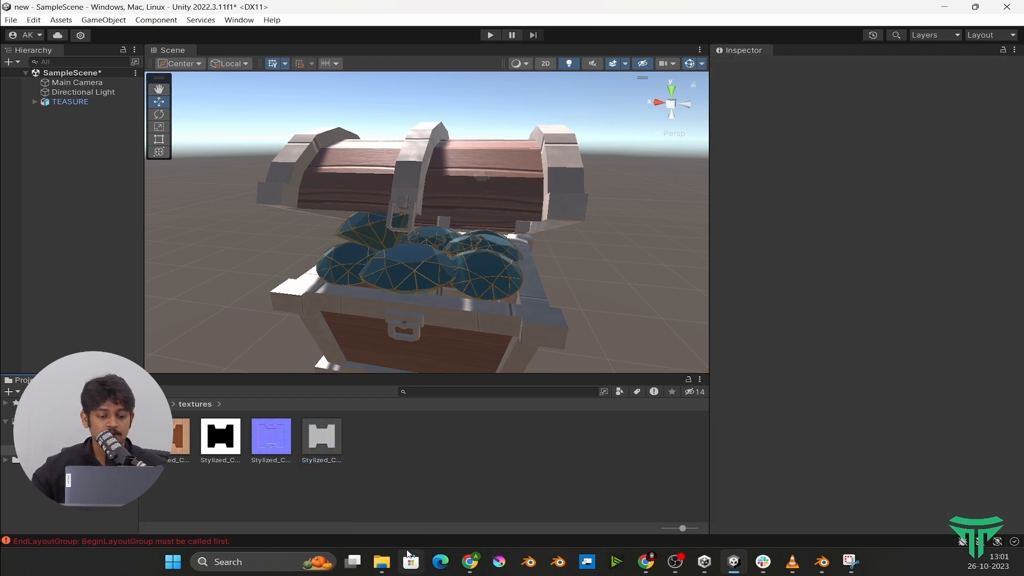
pyautogui.click(381, 561)
pyautogui.moveTo(163, 114); pyautogui.dragTo(483, 484)
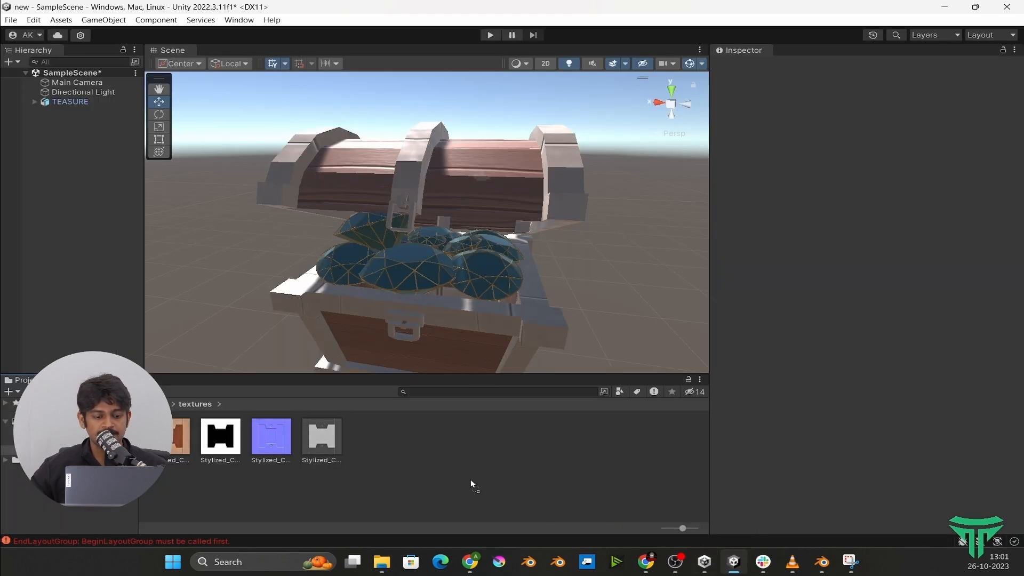
pyautogui.moveTo(427, 469); pyautogui.dragTo(427, 469)
# - Select the chest's lid and assign the occlusion texture to the TREASURE material's Occlusion map with strength 1
pyautogui.click(501, 174)
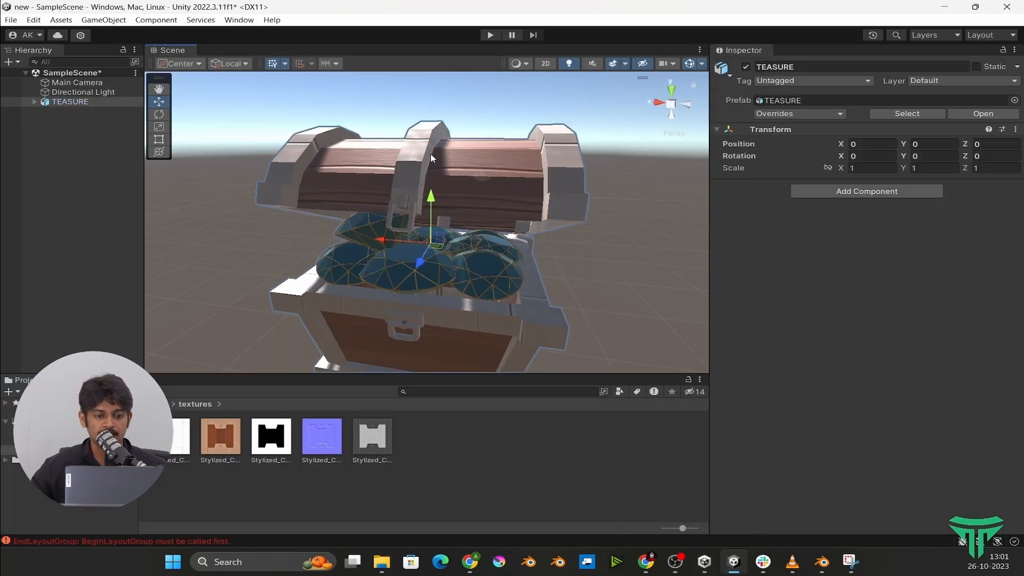
pyautogui.click(504, 172)
pyautogui.click(717, 350)
pyautogui.scroll(-5, 821, 331)
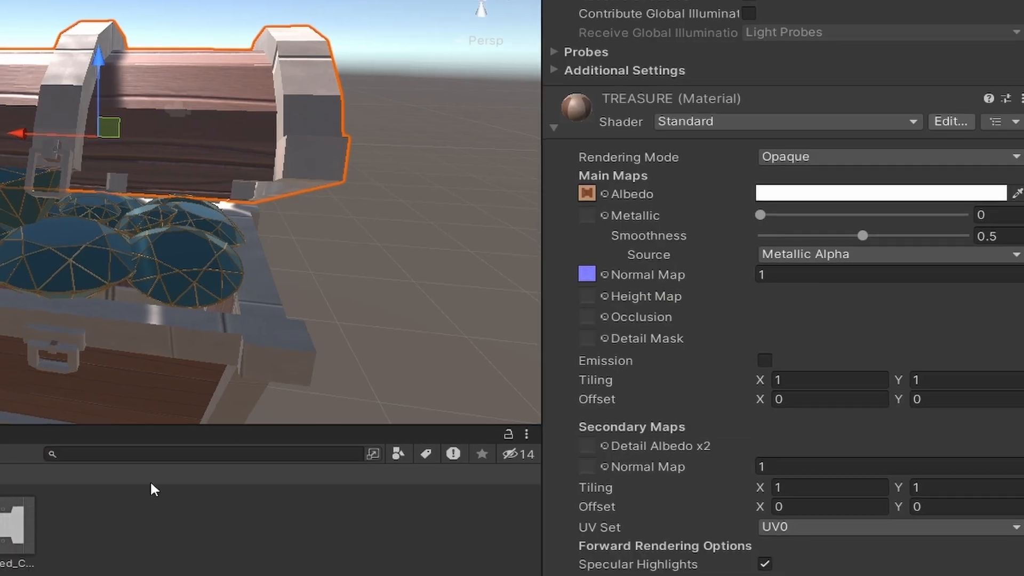
pyautogui.moveTo(520, 369); pyautogui.dragTo(585, 324)
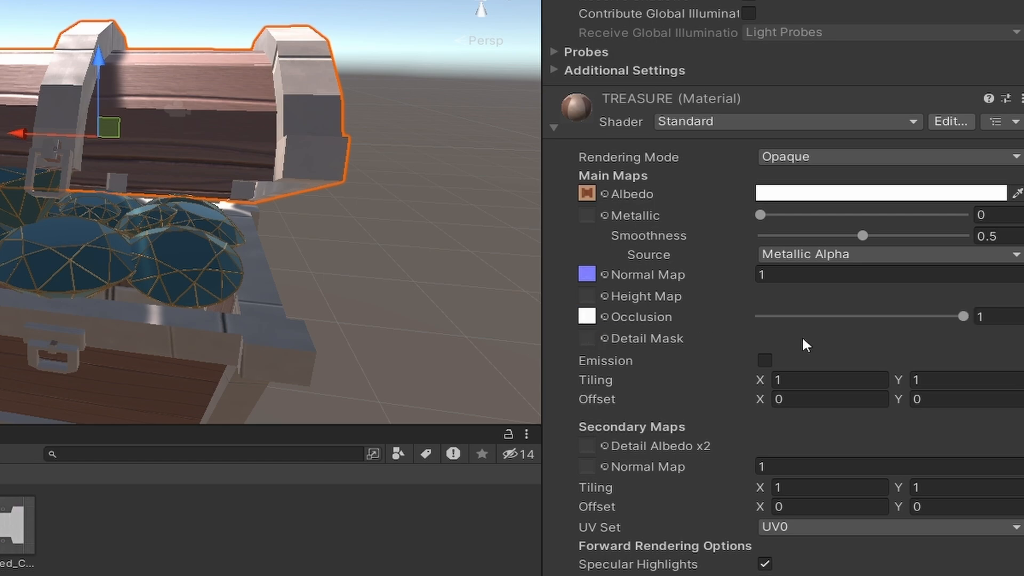
pyautogui.moveTo(964, 317)
pyautogui.mouseDown()
pyautogui.moveTo(774, 315)
pyautogui.moveTo(1023, 312)
pyautogui.moveTo(799, 323)
pyautogui.moveTo(977, 308)
pyautogui.mouseUp()
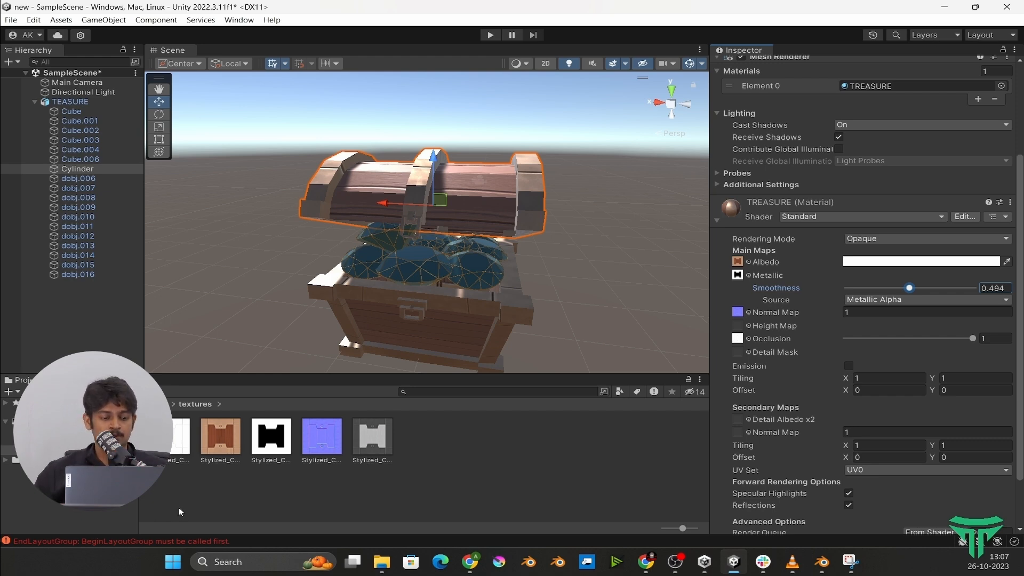
# - Examine the metallic texture in an enlarged preview and look over the textured chest in the scene
pyautogui.click(271, 438)
pyautogui.moveTo(818, 320); pyautogui.dragTo(836, 189)
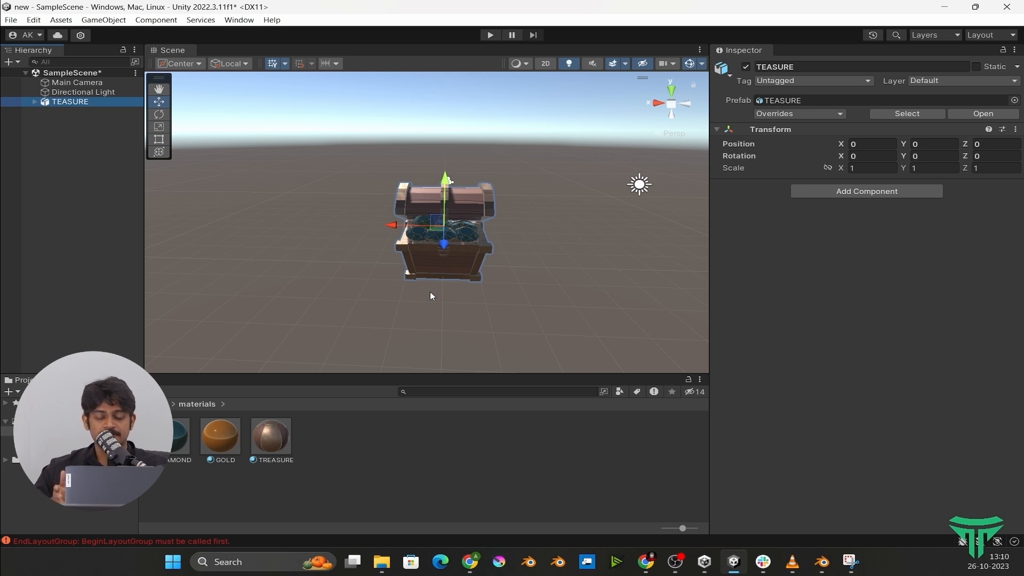
pyautogui.click(430, 293)
pyautogui.scroll(3, 566, 271)
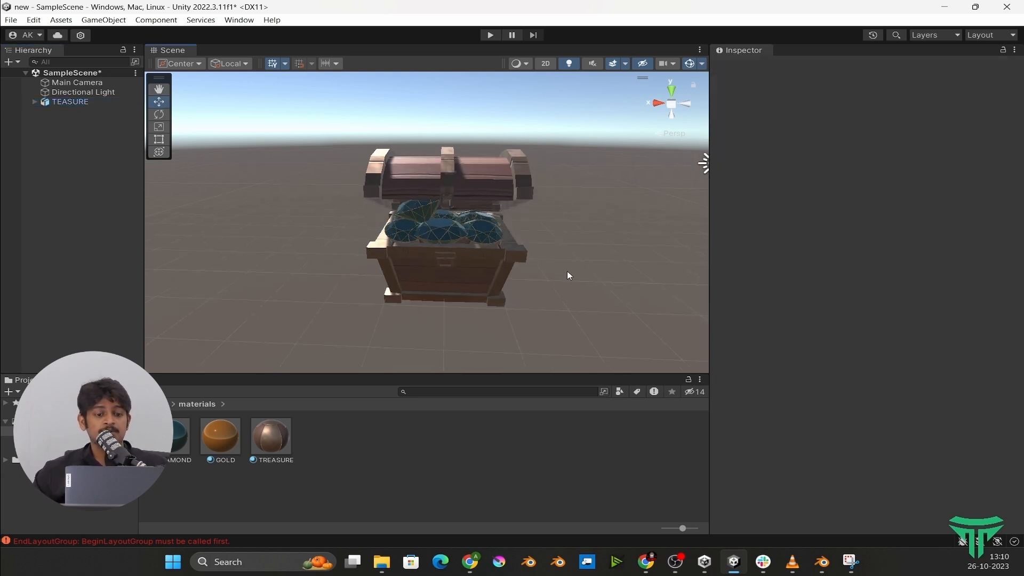